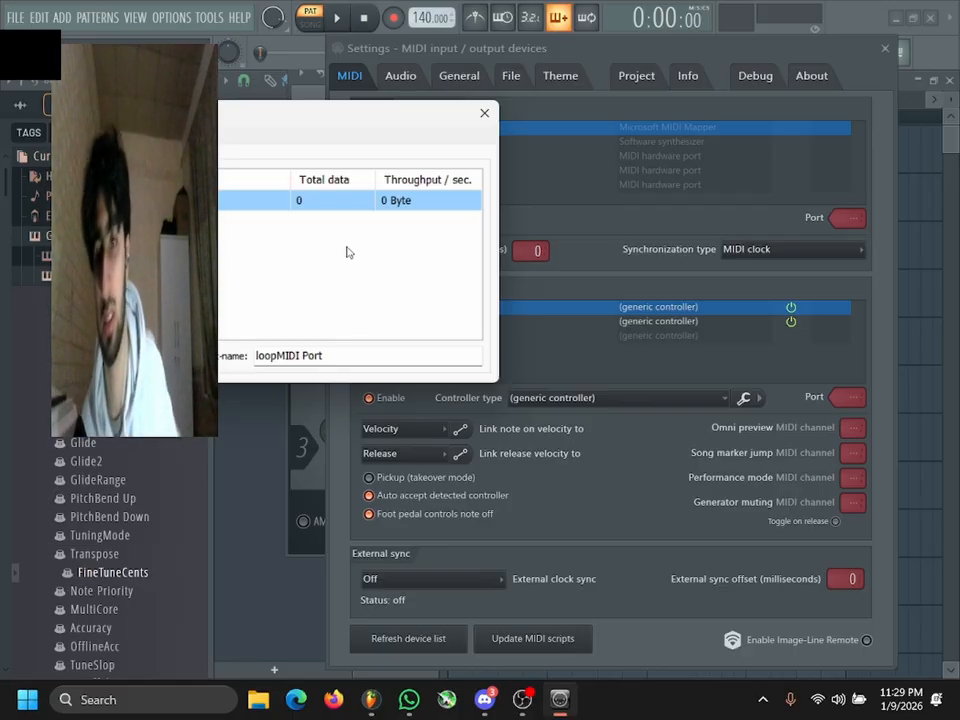
Find and launch the 64-bit OS Xbox PS MIDI Control v3 program
left_click(197, 700)
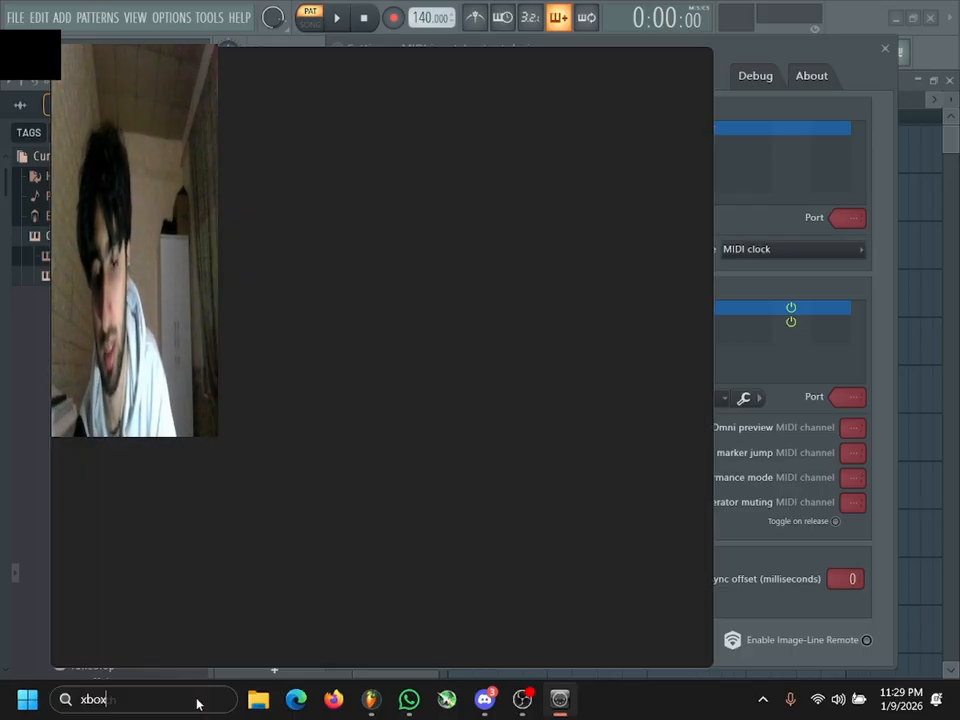
type("xbox")
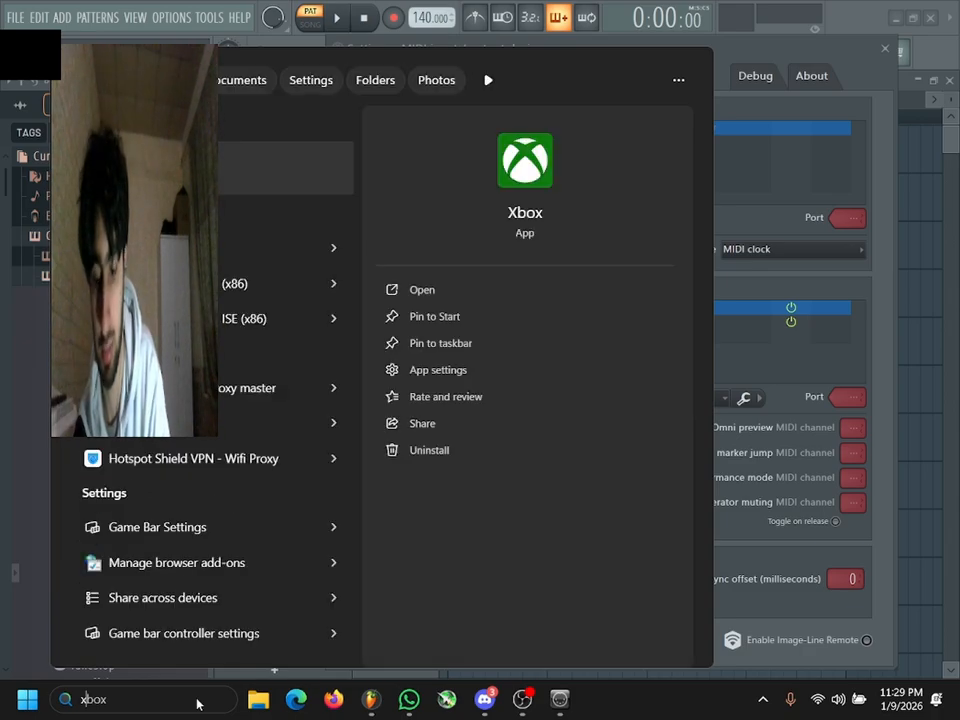
key("Down")
key("Down")
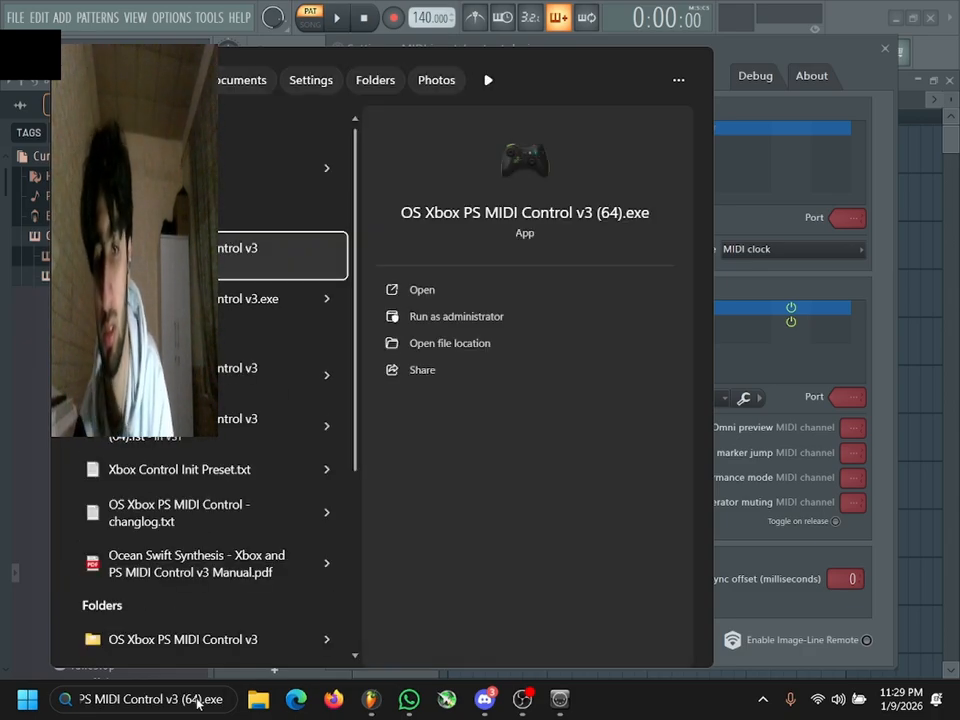
key("Return")
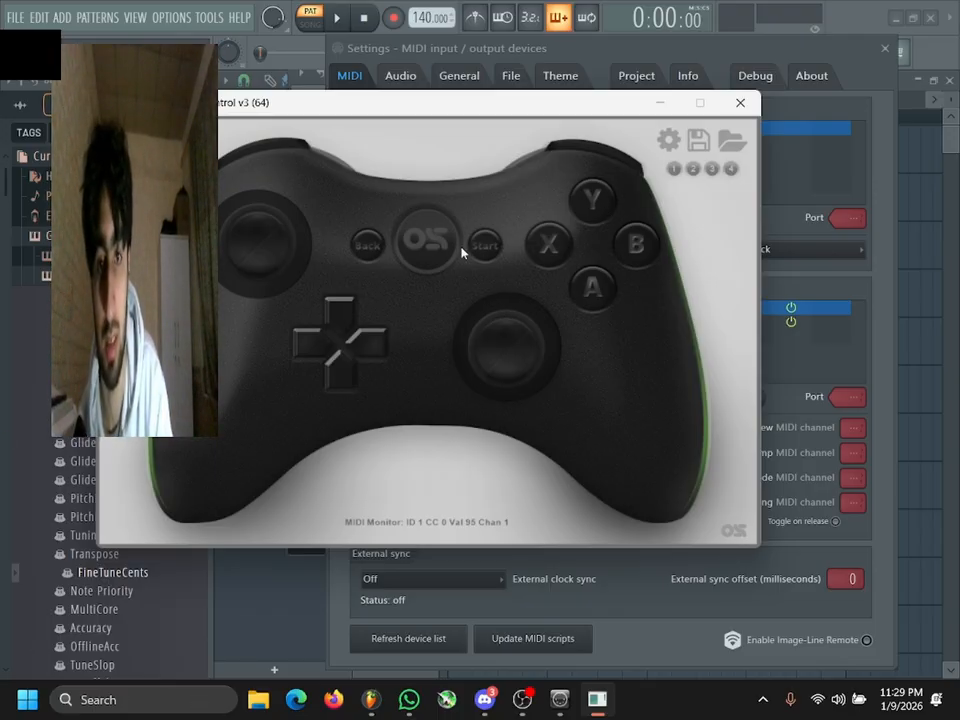
In the controller mapping settings, switch off the RX, LY and LX axes and set the MIDI output to loopMIDI Port 1
left_click(427, 240)
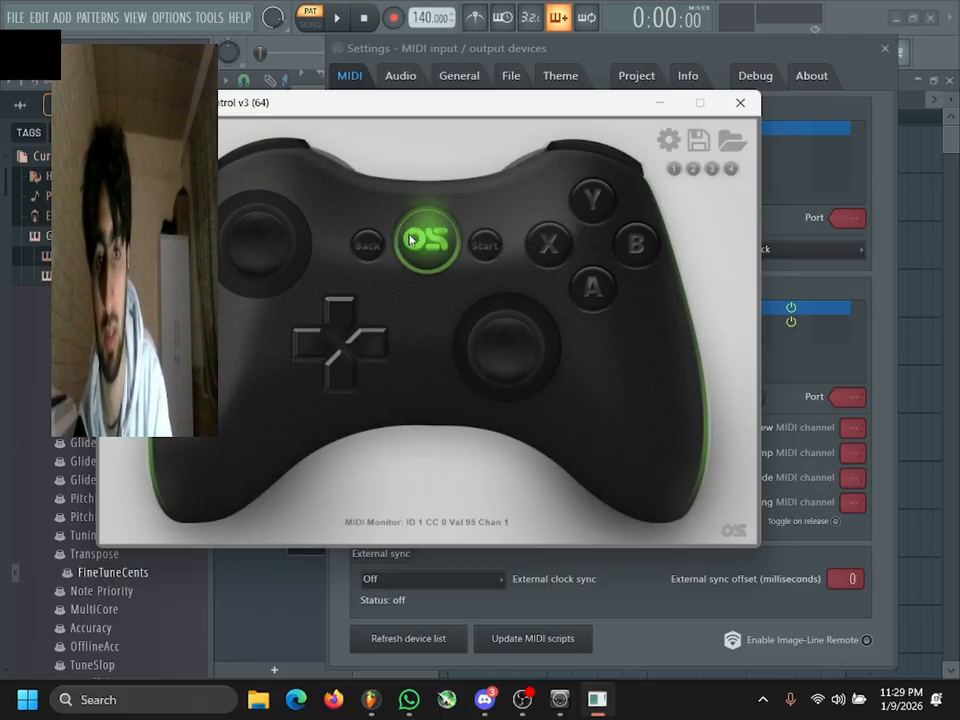
left_click(668, 140)
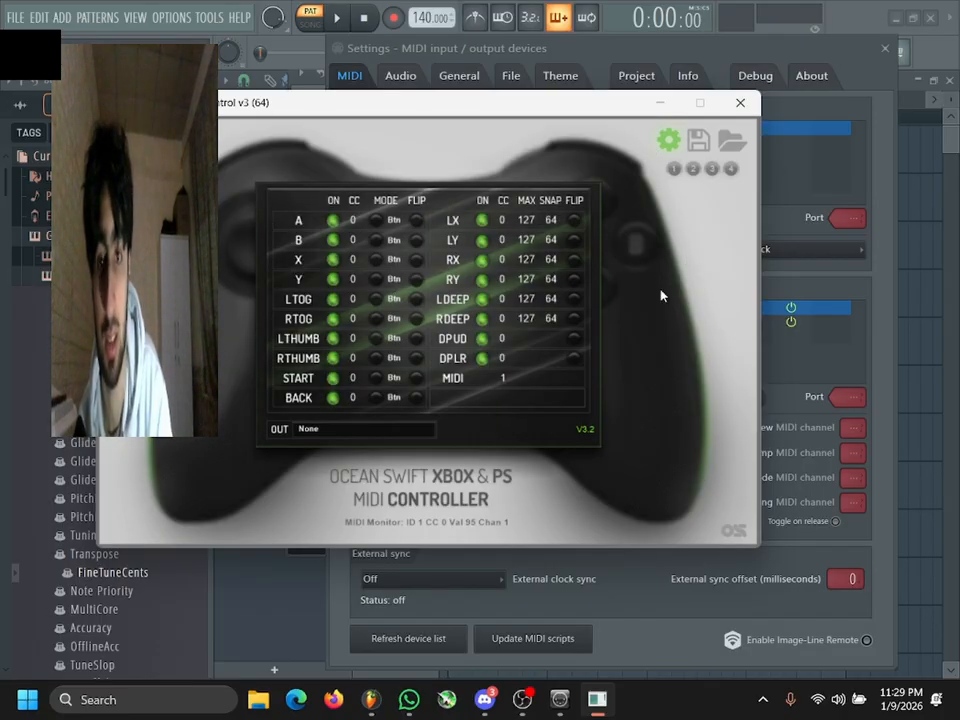
left_click(484, 260)
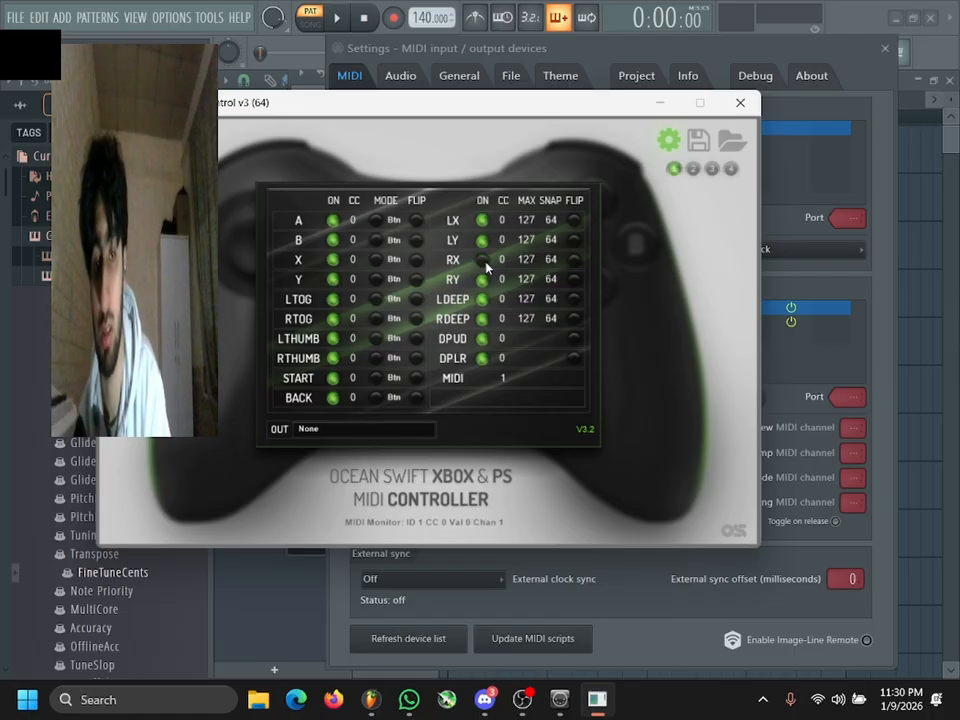
left_click(484, 242)
left_click(484, 224)
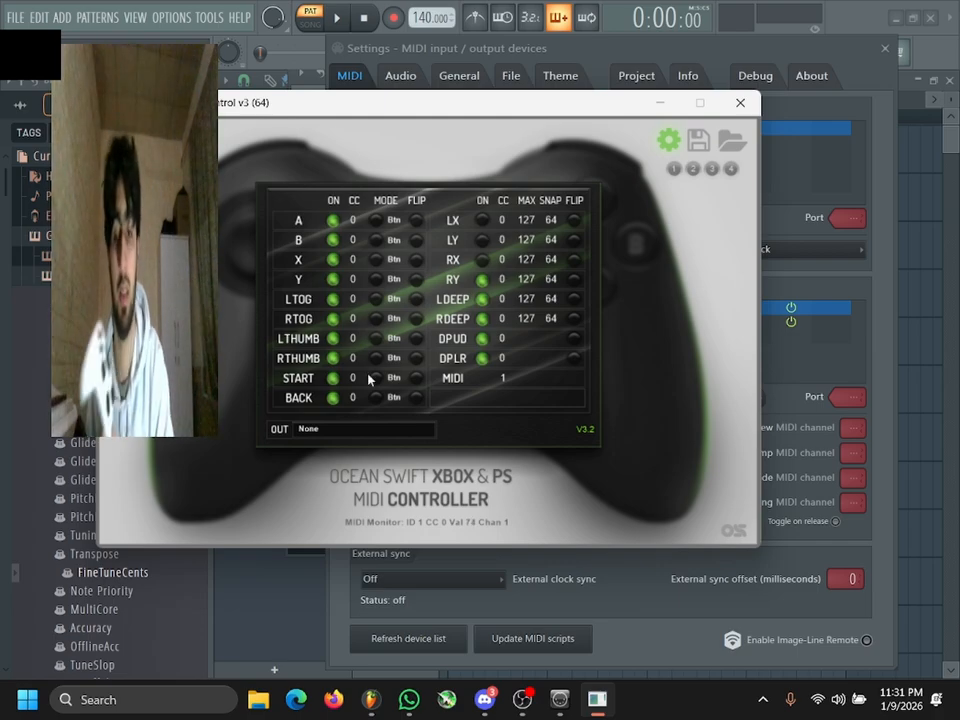
left_click(314, 430)
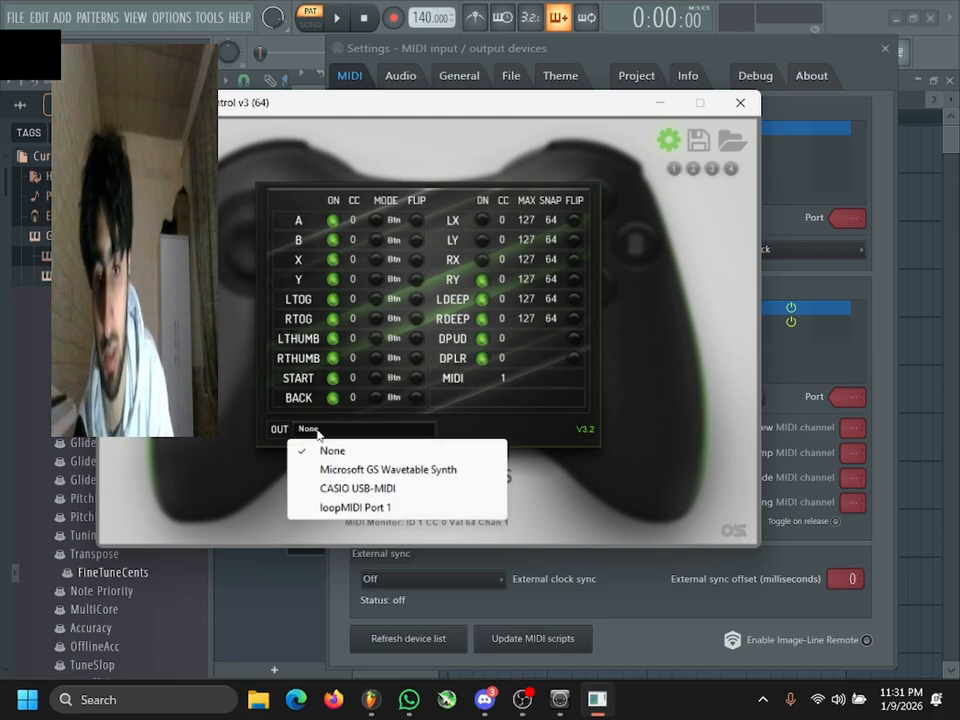
left_click(355, 507)
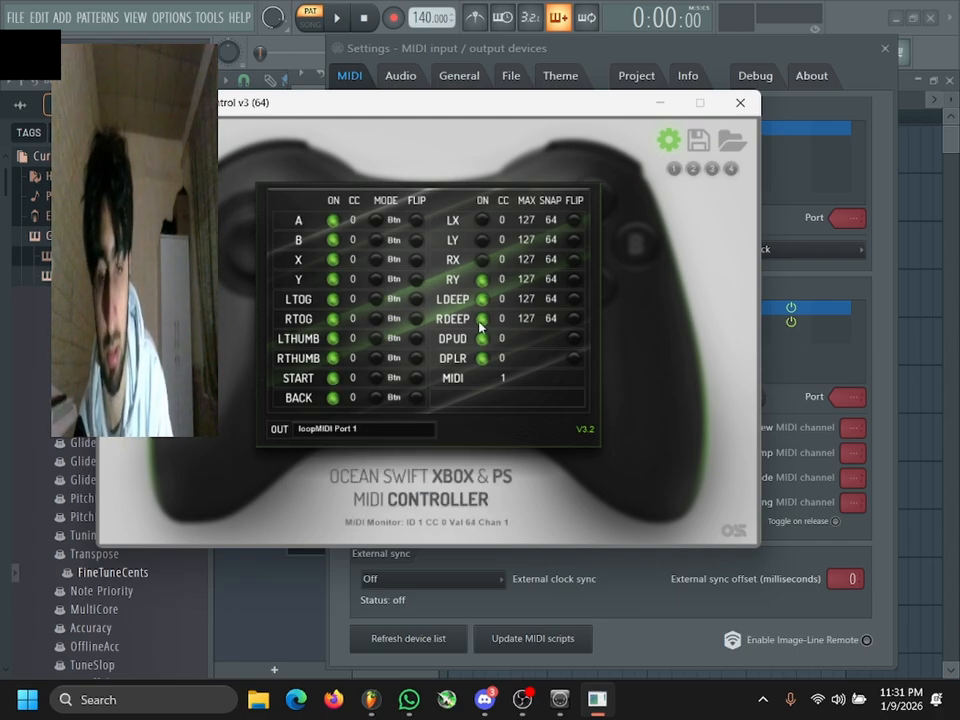
Switch to FL Studio, reopen its MIDI settings and select loopMIDI Port 1 in the output devices
left_click(887, 49)
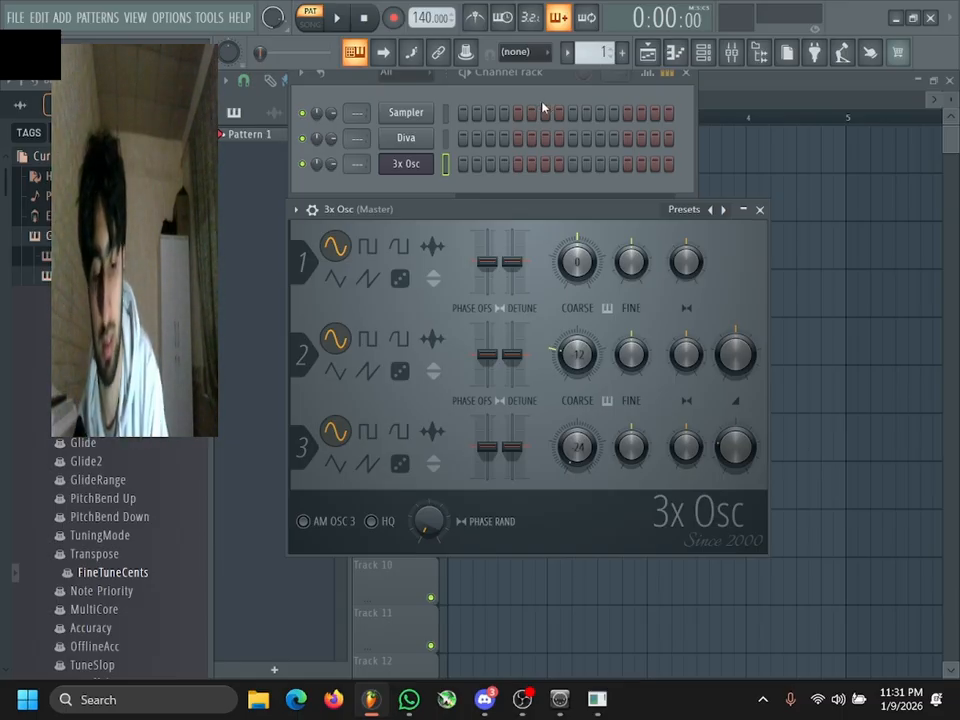
key("F10")
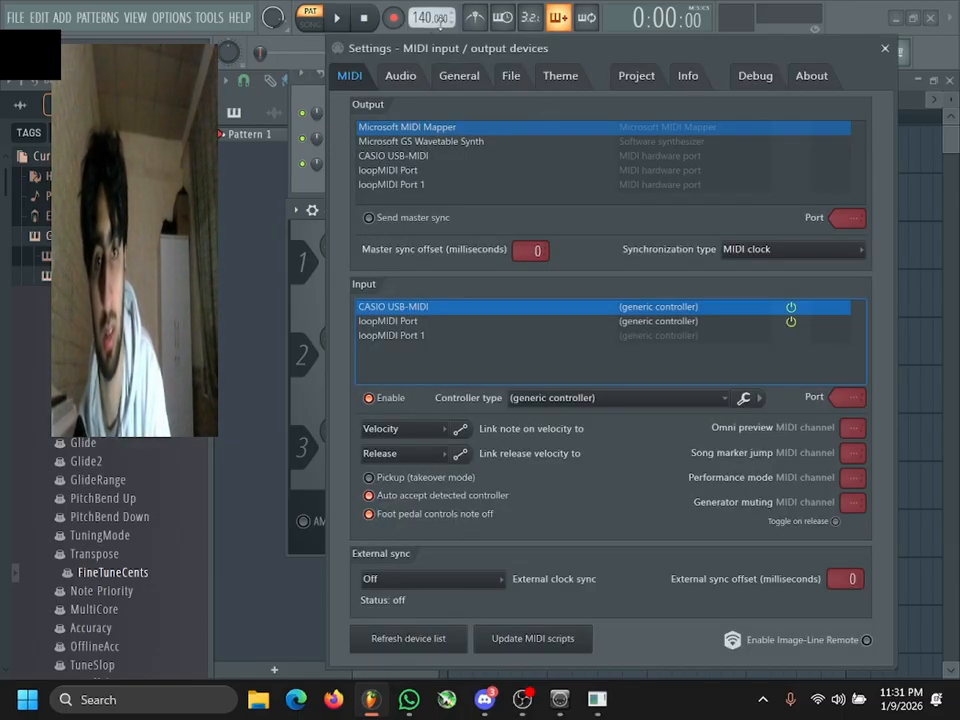
left_click_drag(450, 38, 360, 53)
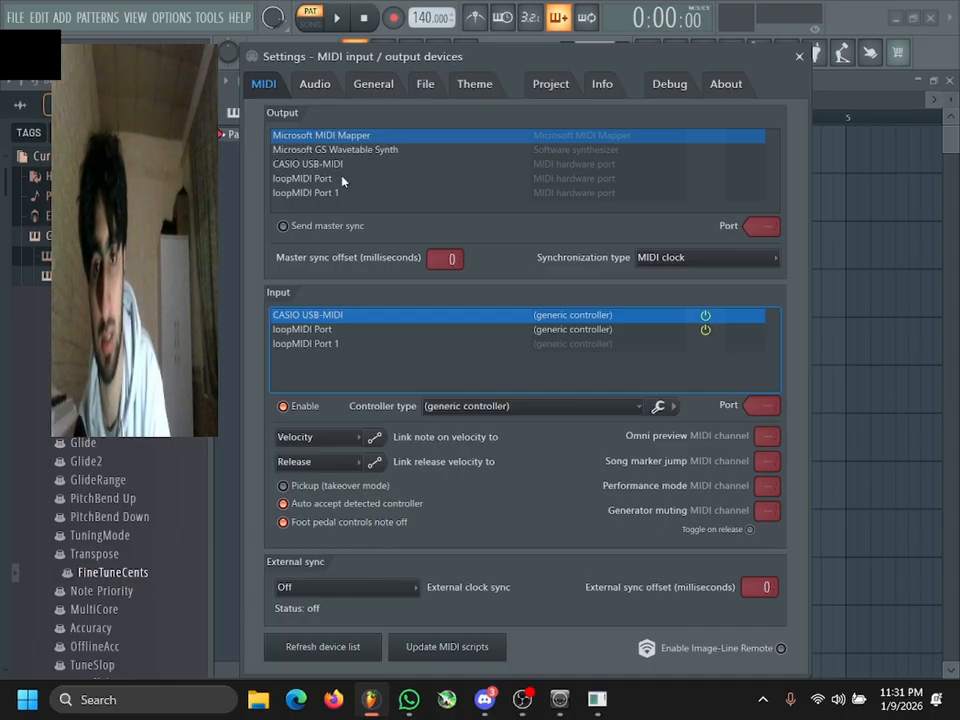
left_click(314, 179)
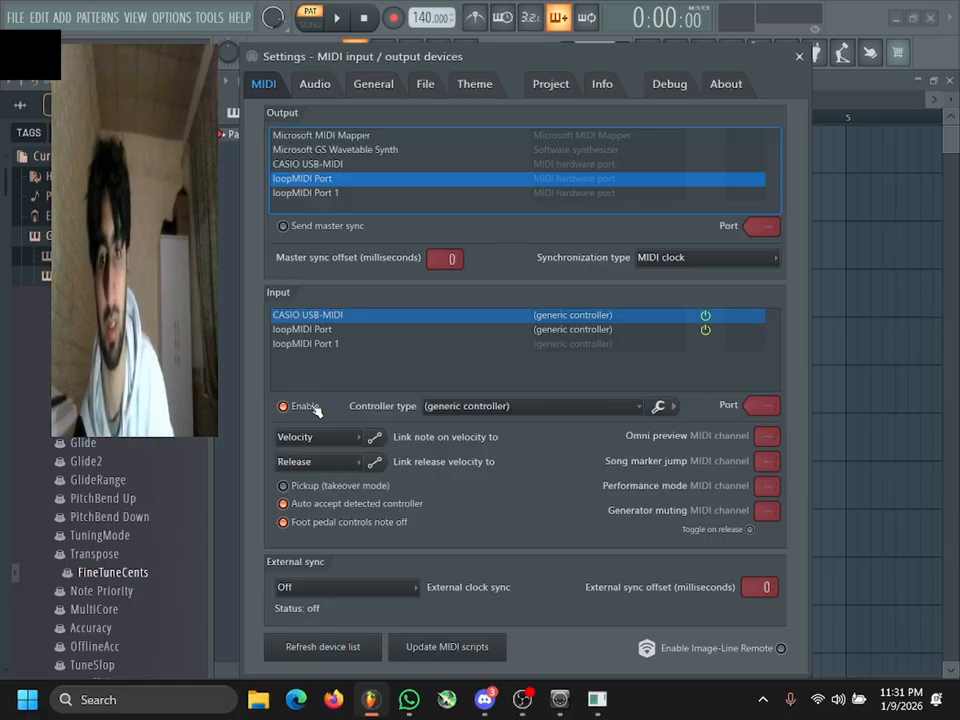
left_click(302, 192)
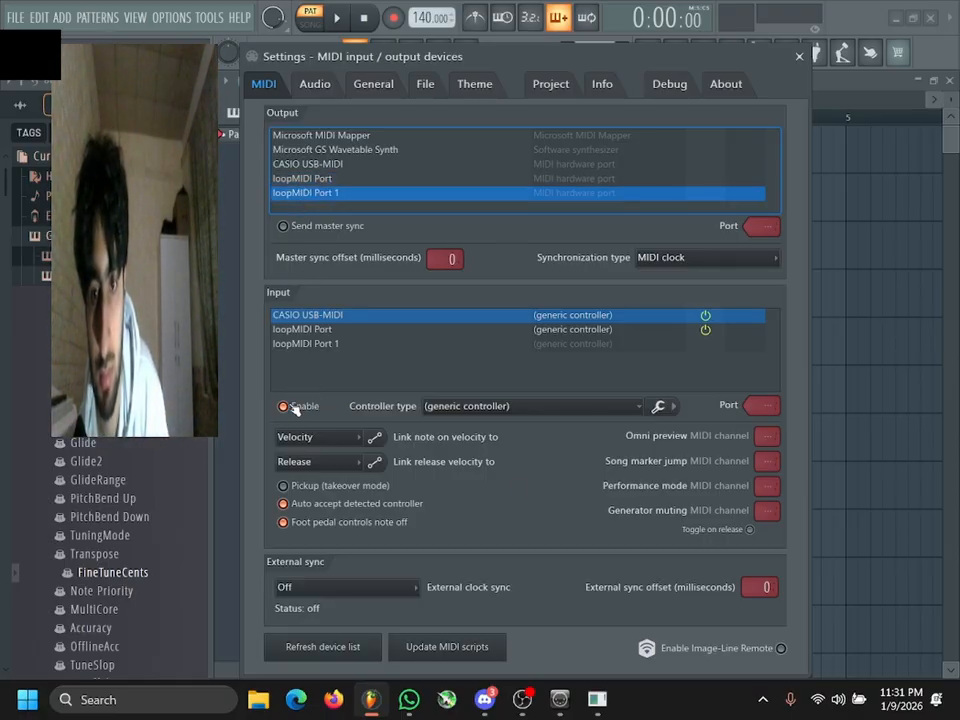
Check the loopMIDI port list and the output port chosen in OS Xbox PS MIDI Control
left_click(557, 700)
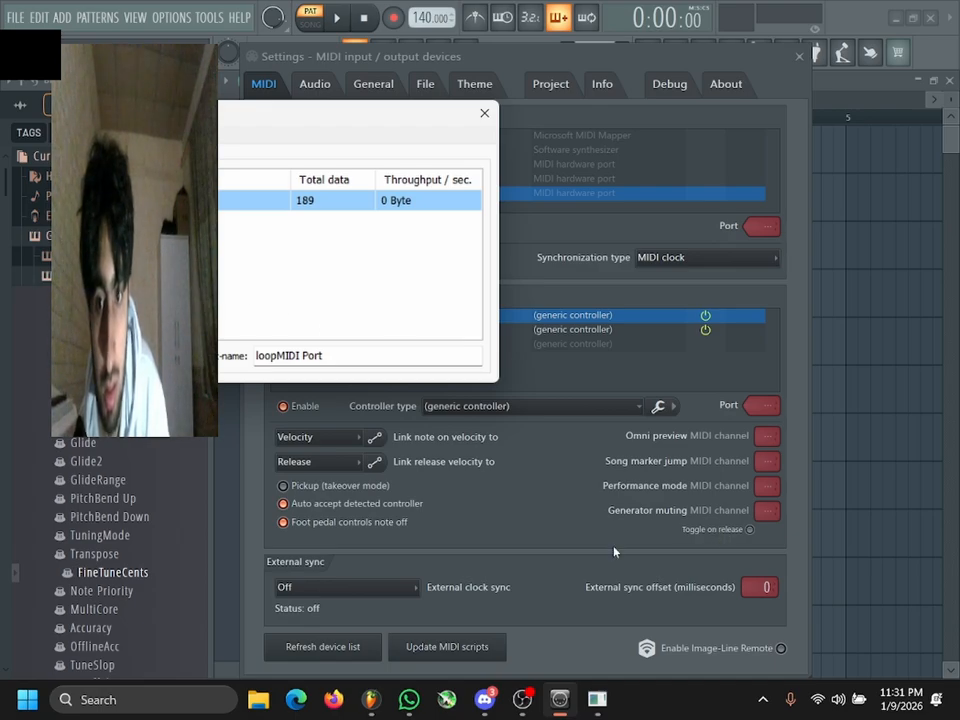
left_click(597, 700)
left_click(362, 428)
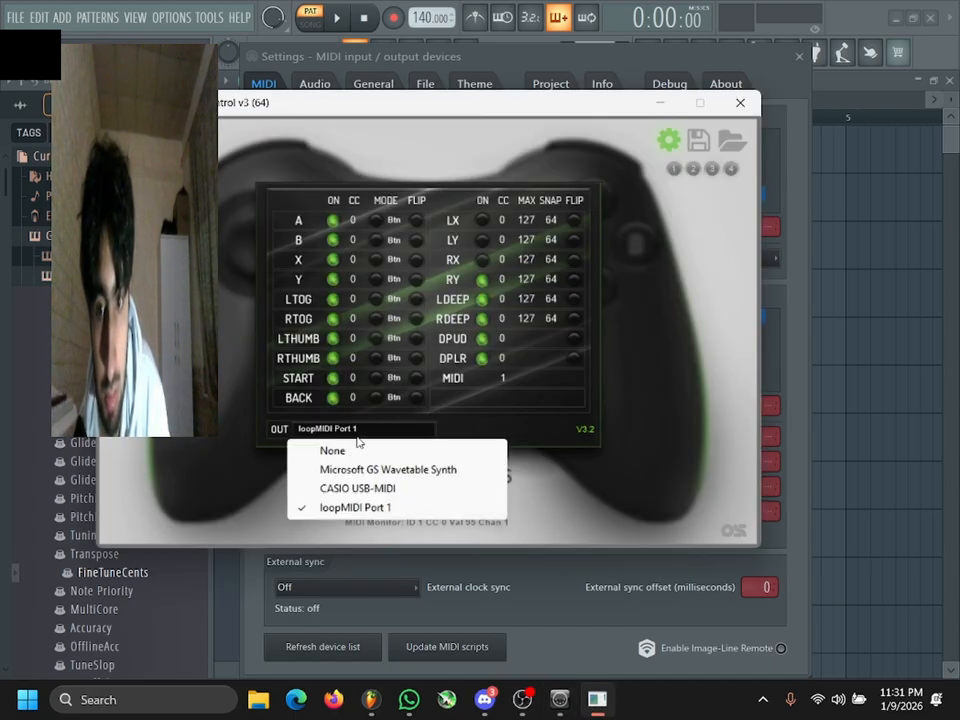
left_click(788, 380)
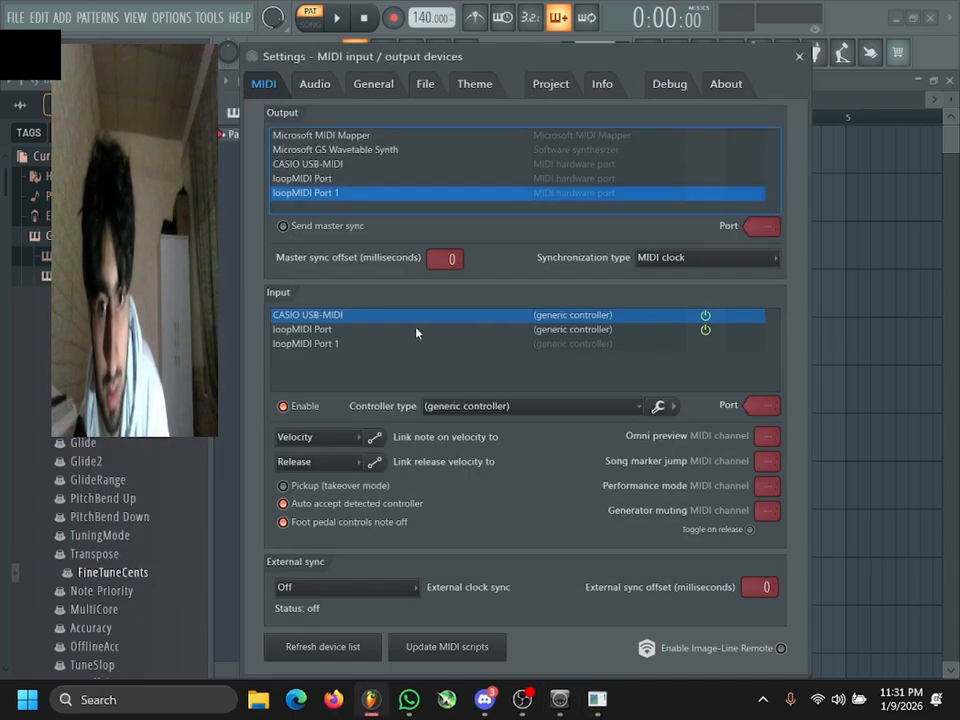
In FL Studio's MIDI settings, enable loopMIDI Port 1 as an input and select the same port for output
left_click(590, 331)
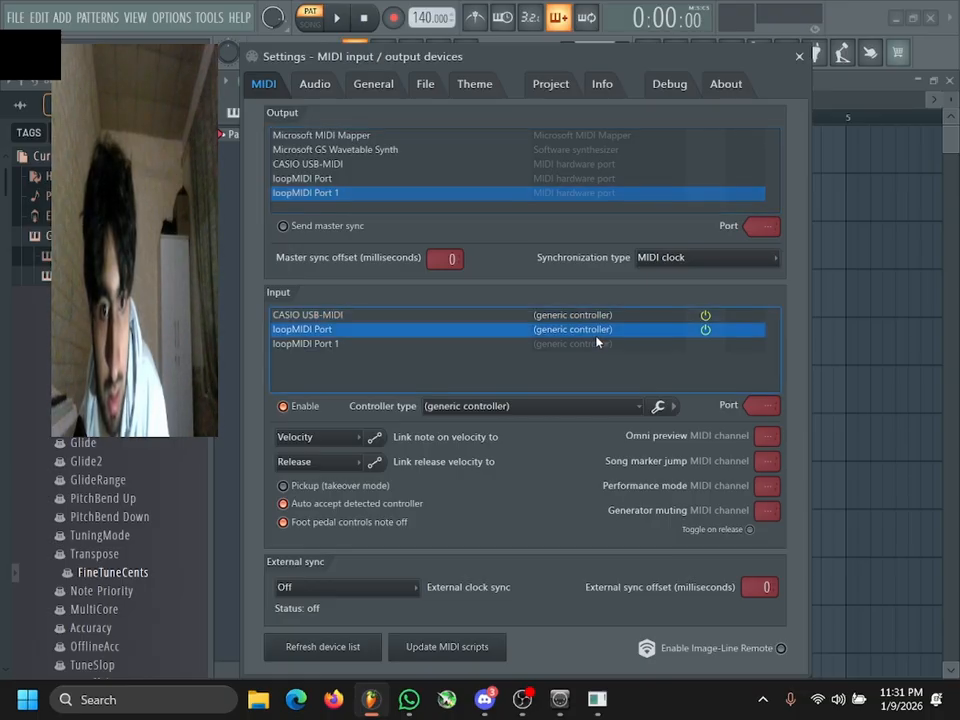
left_click(578, 344)
left_click(293, 180)
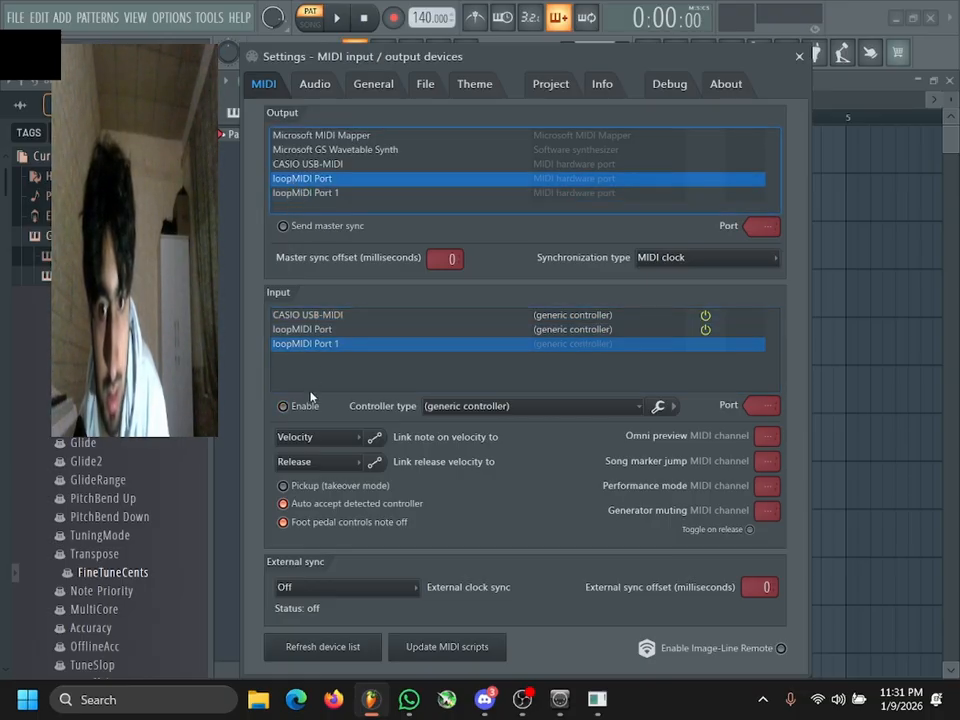
left_click(300, 406)
left_click(306, 192)
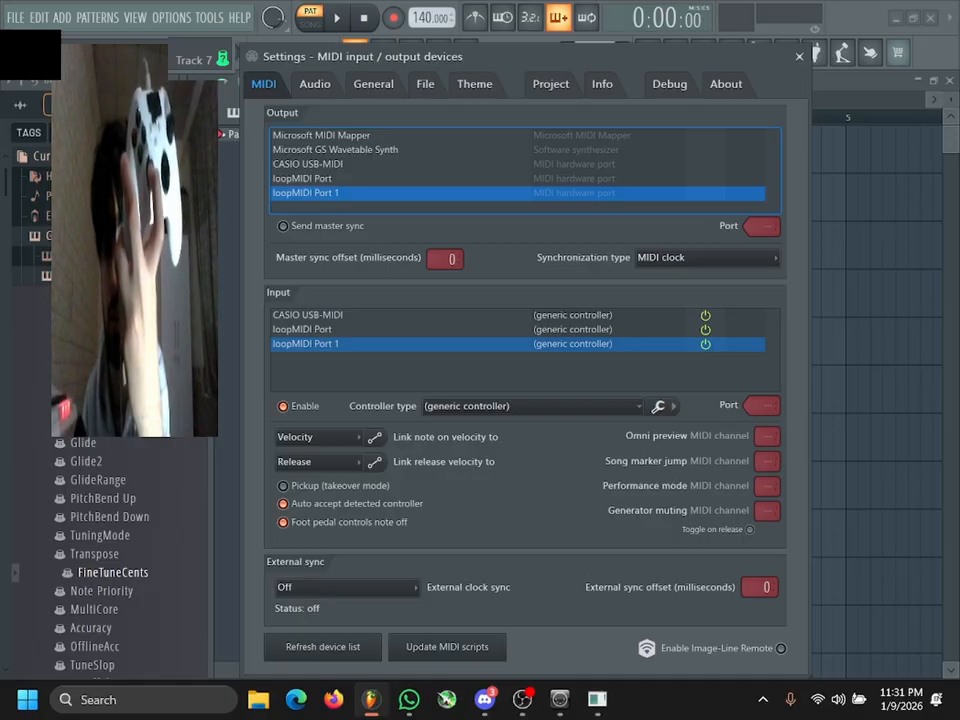
Start a new project and close the MIDI settings window
left_click(10, 20)
left_click(62, 39)
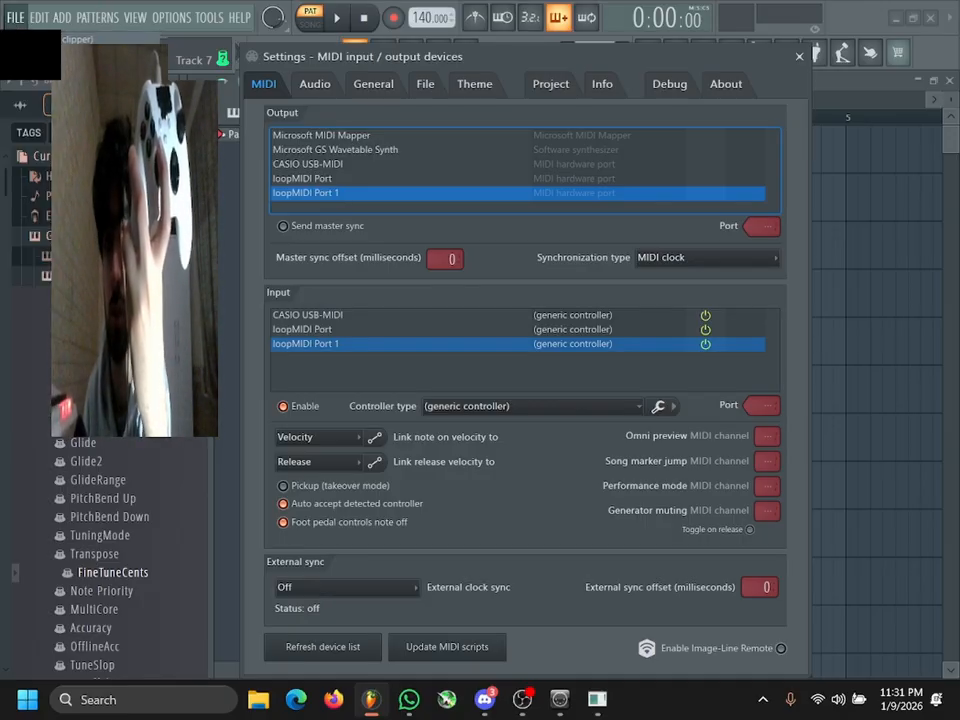
left_click(502, 393)
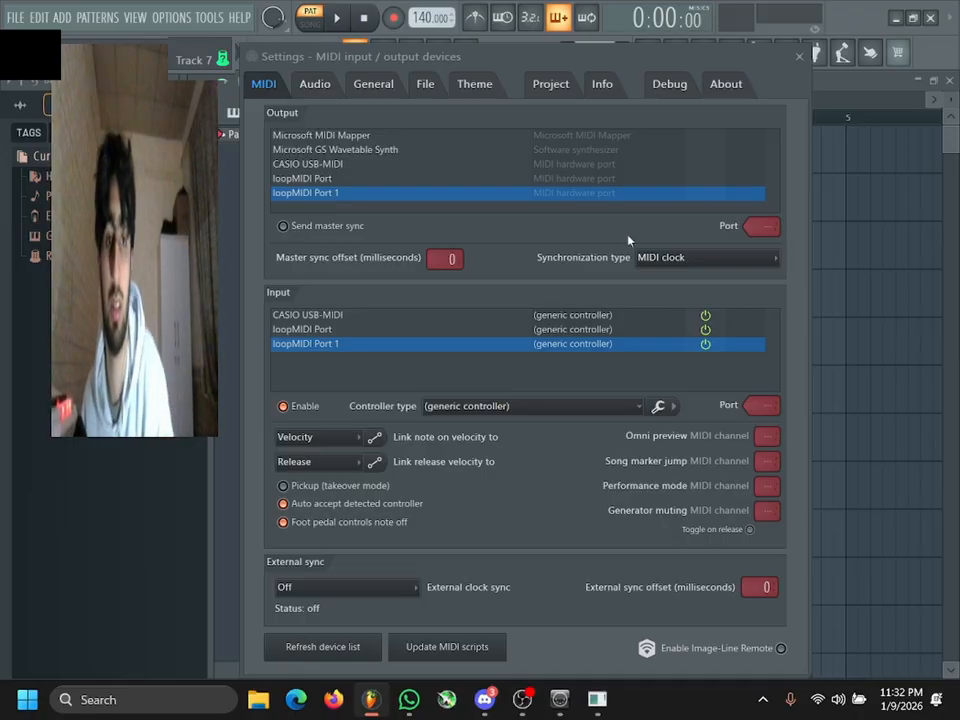
left_click(799, 56)
Add a 3x Osc channel and link the first oscillator's fine pitch knob to the game controller
left_click(406, 154)
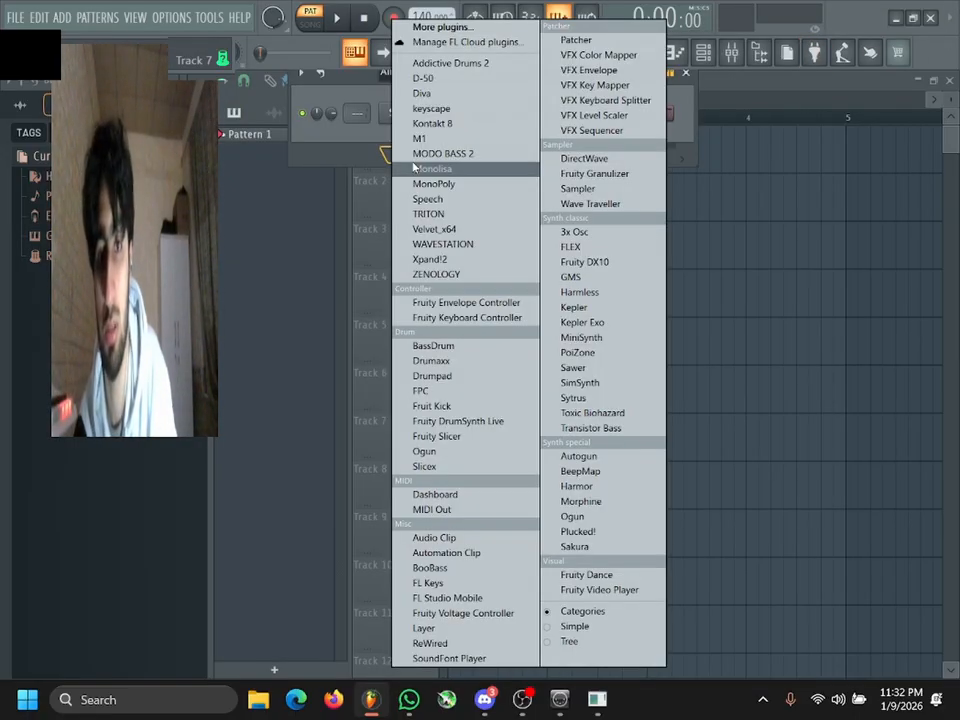
left_click(618, 235)
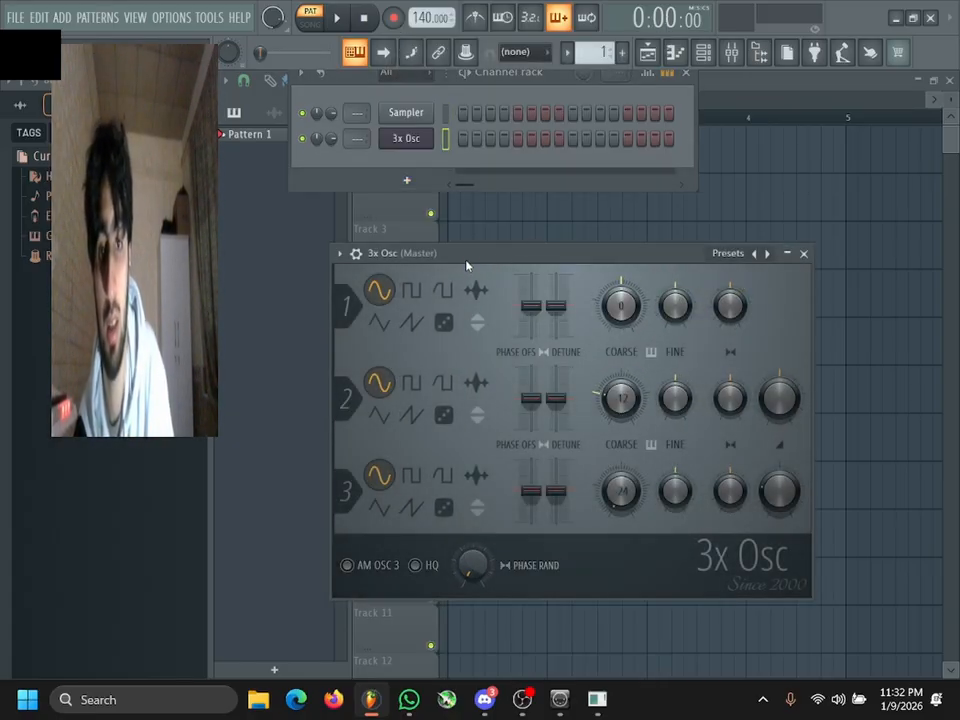
left_click_drag(464, 253, 408, 203)
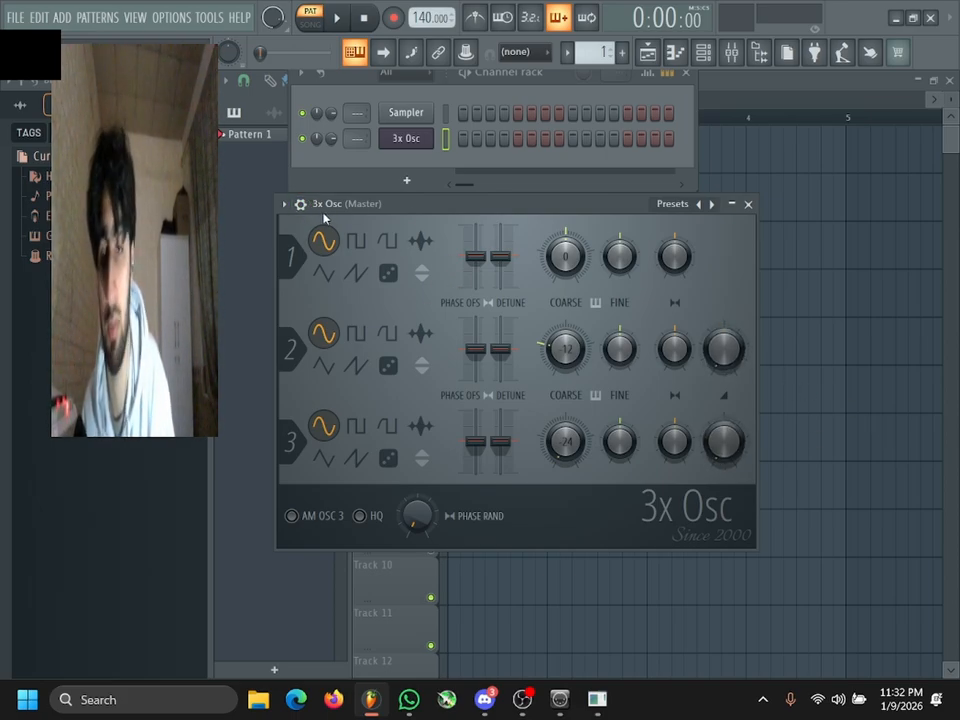
right_click(619, 266)
left_click(740, 425)
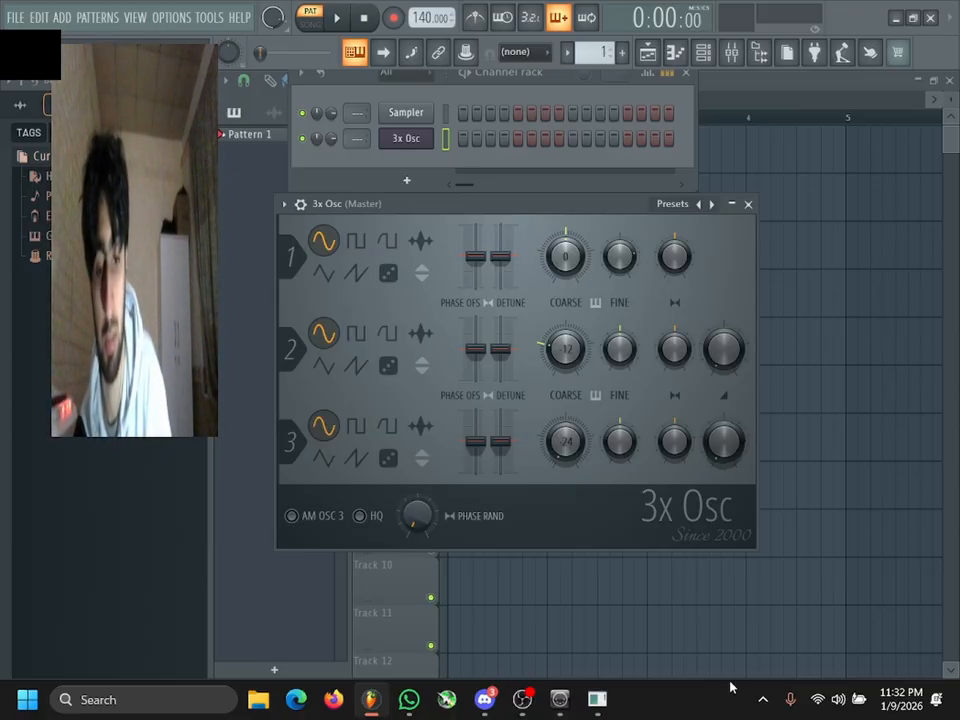
Switch to OS Xbox PS MIDI Control, lower the RY axis snap value and minimize the program
left_click(597, 699)
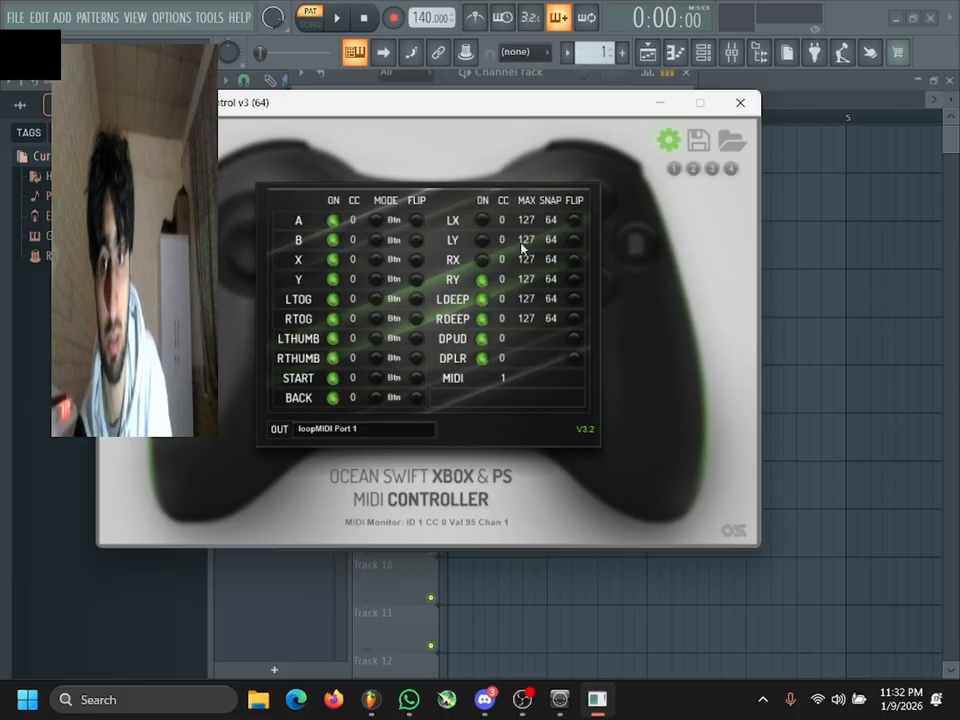
mouse_move(189, 113)
left_mouse_down()
mouse_move(231, 121)
mouse_move(198, 121)
left_mouse_up()
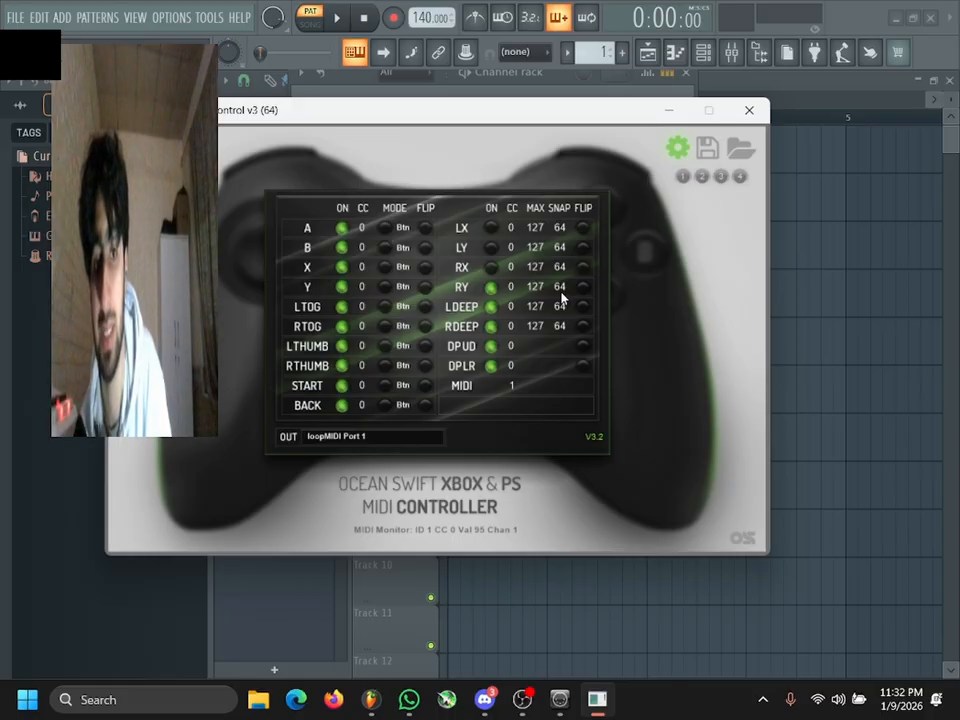
left_click_drag(560, 288, 560, 350)
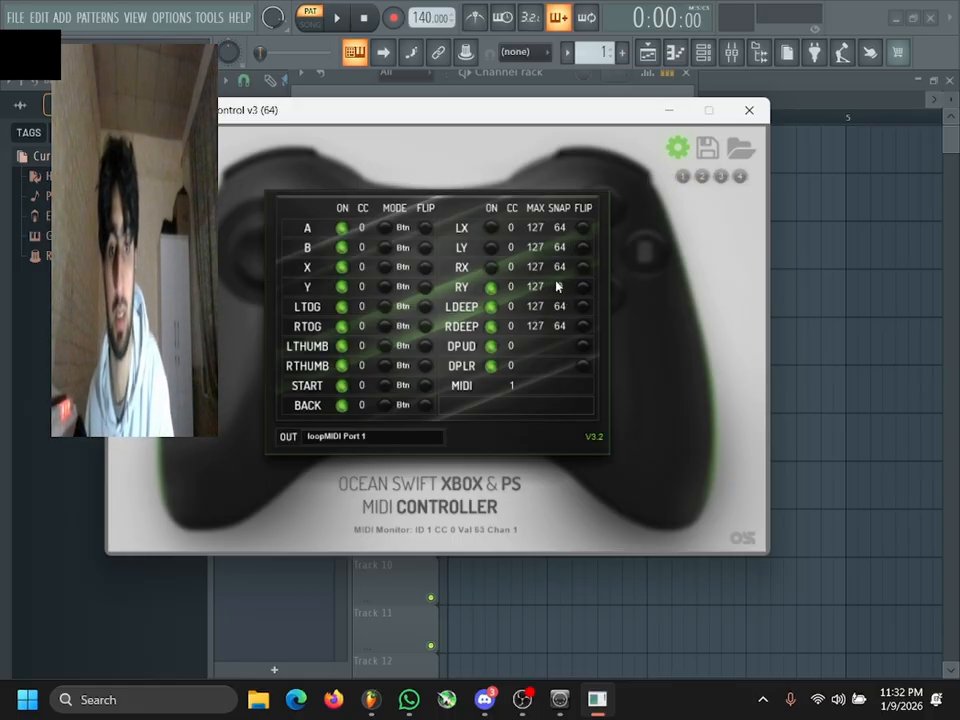
left_click(669, 110)
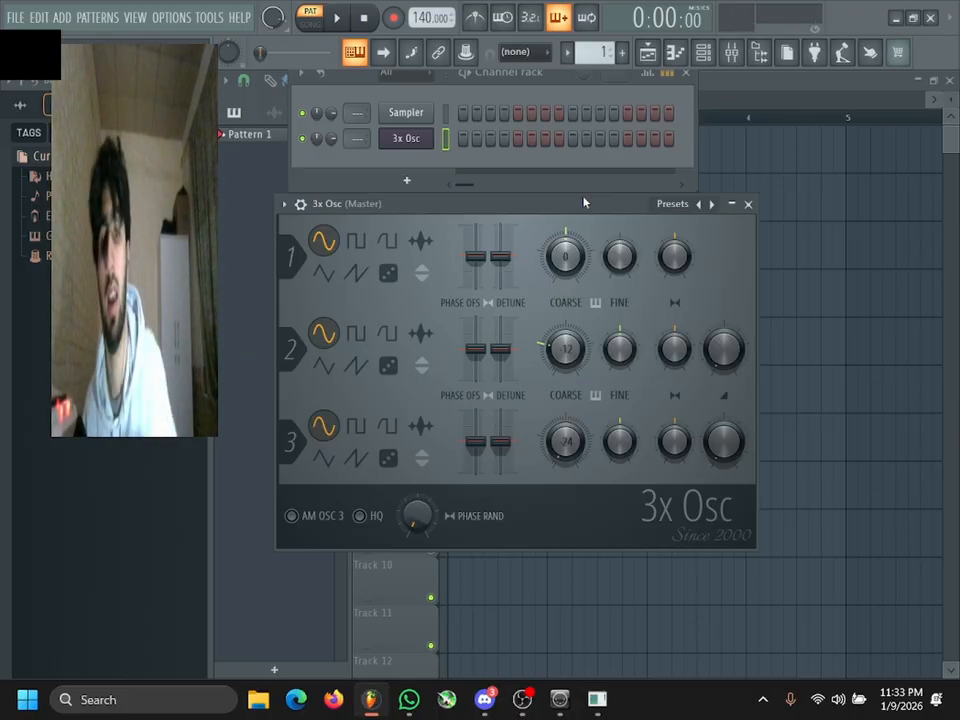
Add a Diva channel to the channel rack and browse the synth's parameters for the fine tuning entry
left_click(406, 180)
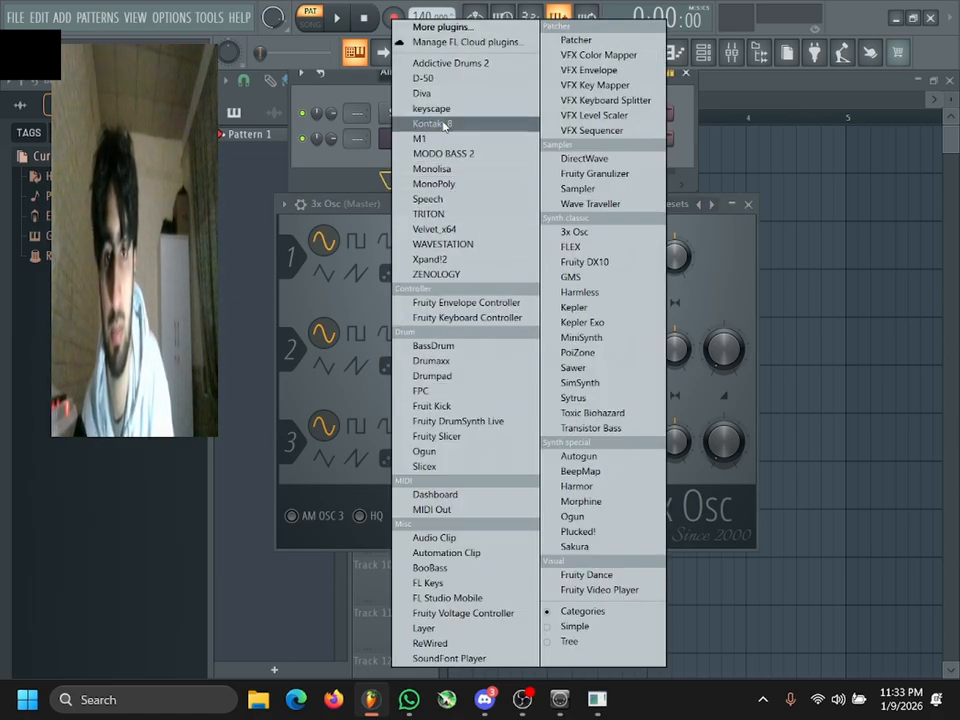
left_click(424, 93)
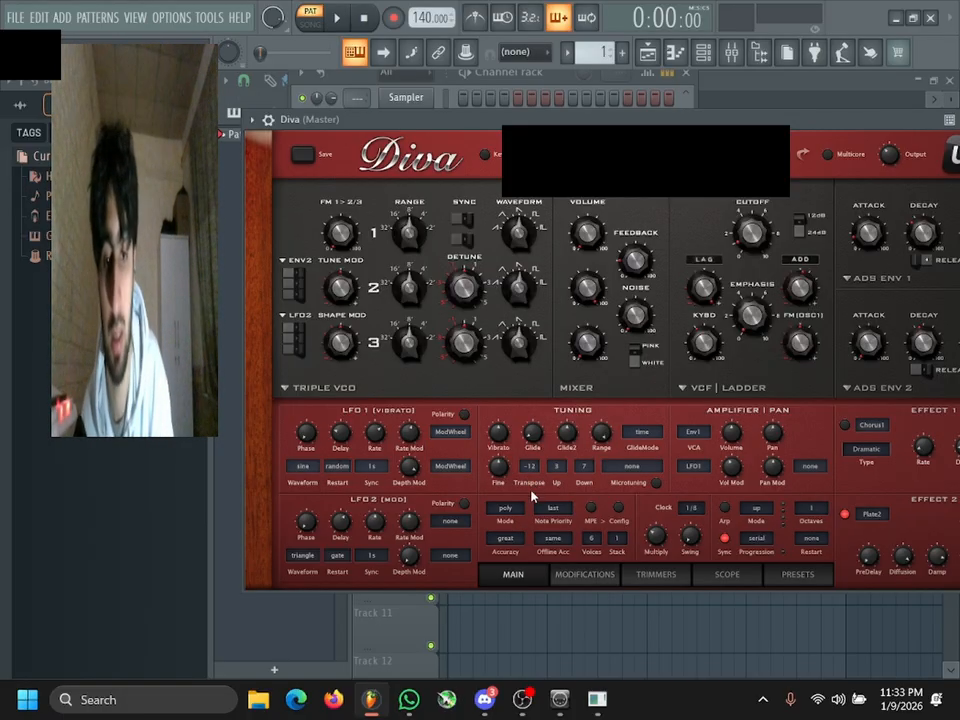
left_click(251, 120)
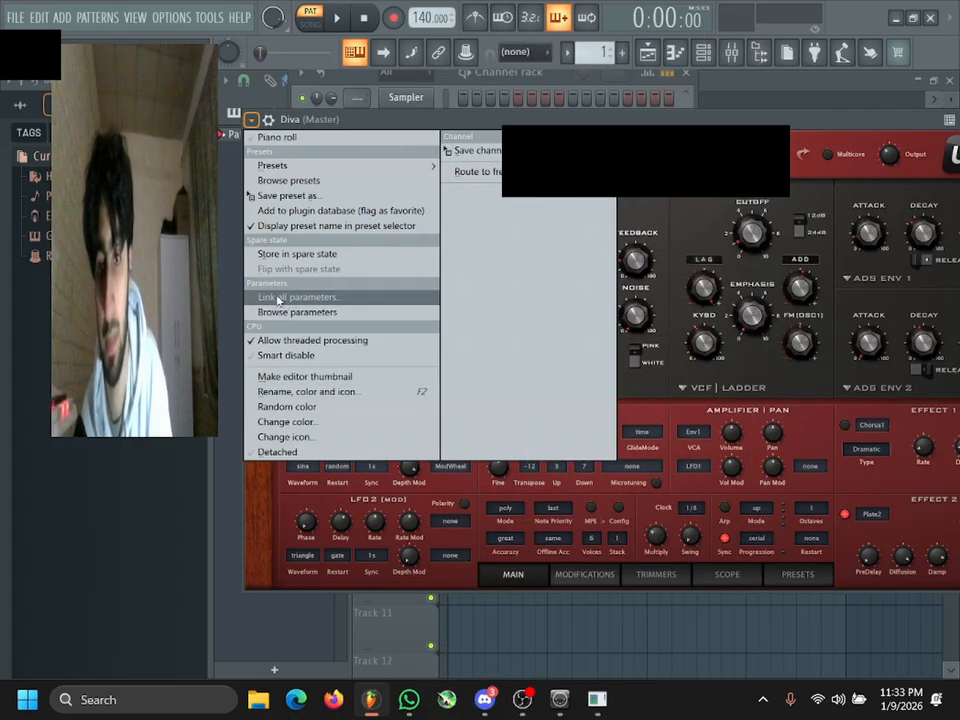
left_click(300, 311)
scroll(133, 470, "down", 4)
scroll(133, 470, "down", 3)
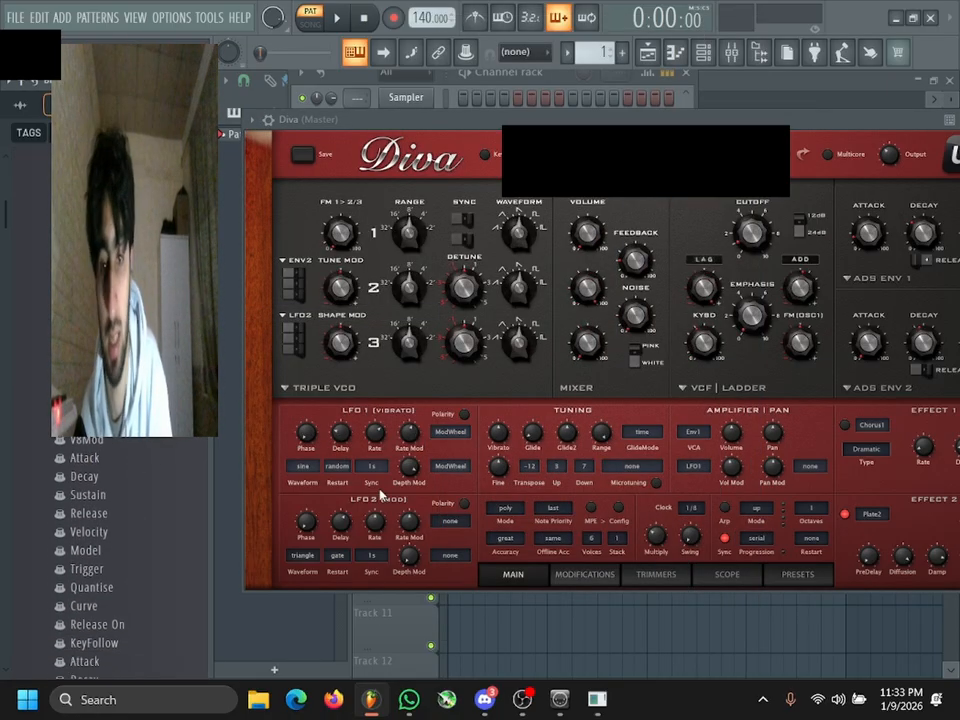
Link Diva's FineTuneCents parameter to the game controller with auto detect
left_click(502, 468)
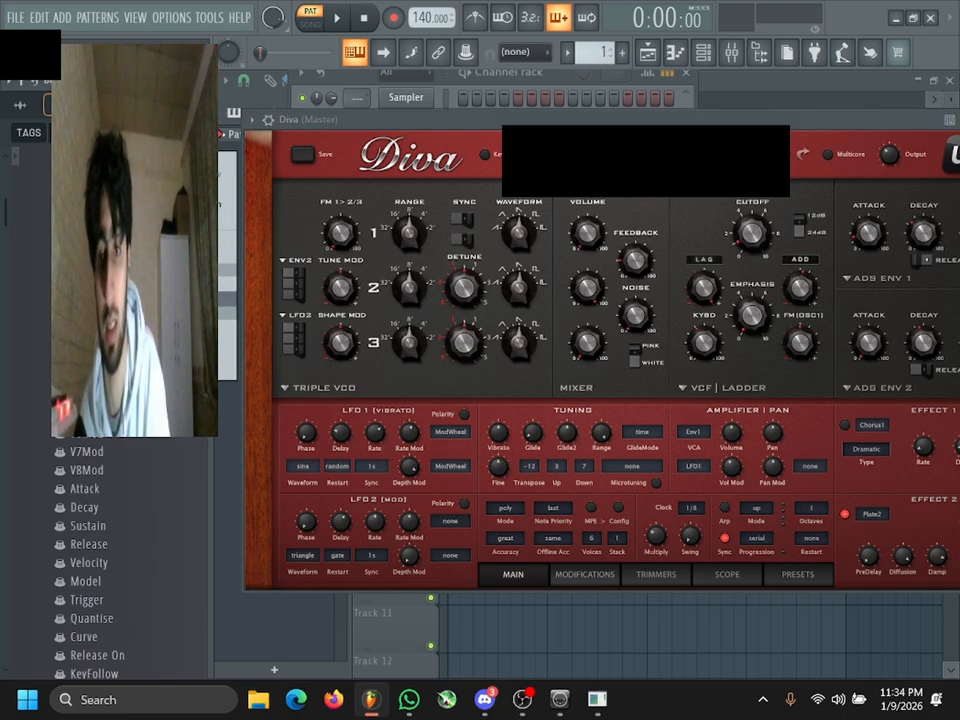
key("ctrl+j")
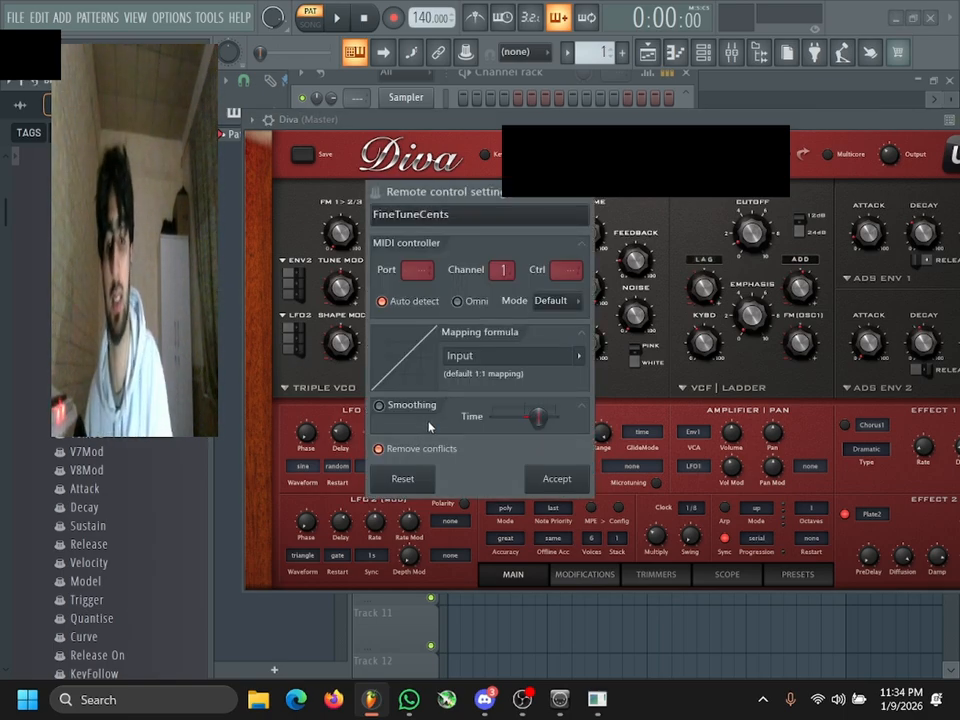
key("Escape")
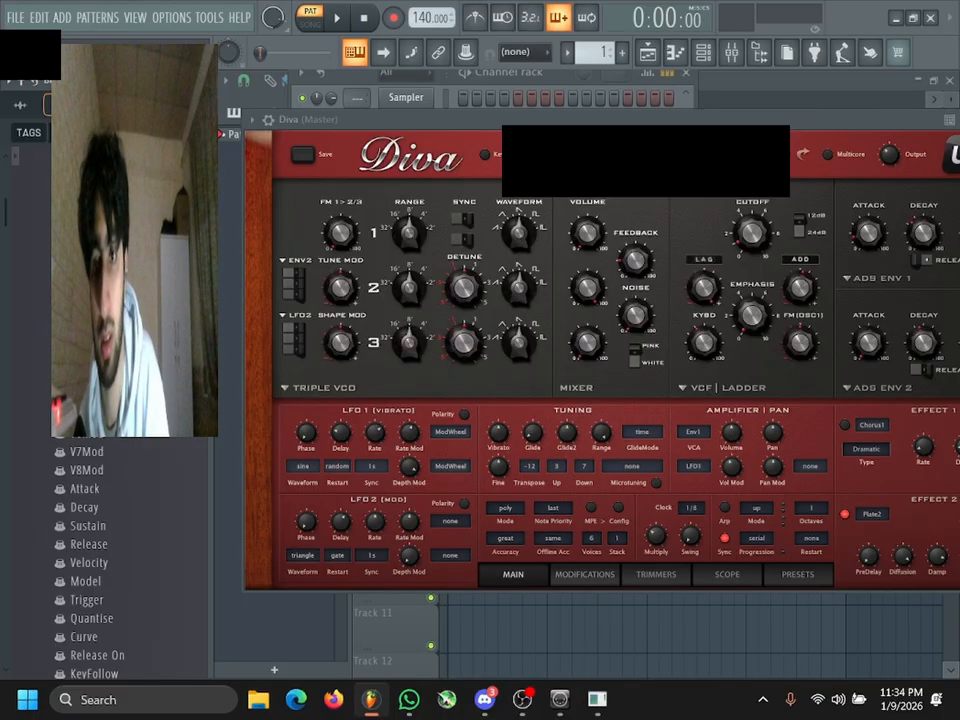
key("ctrl+j")
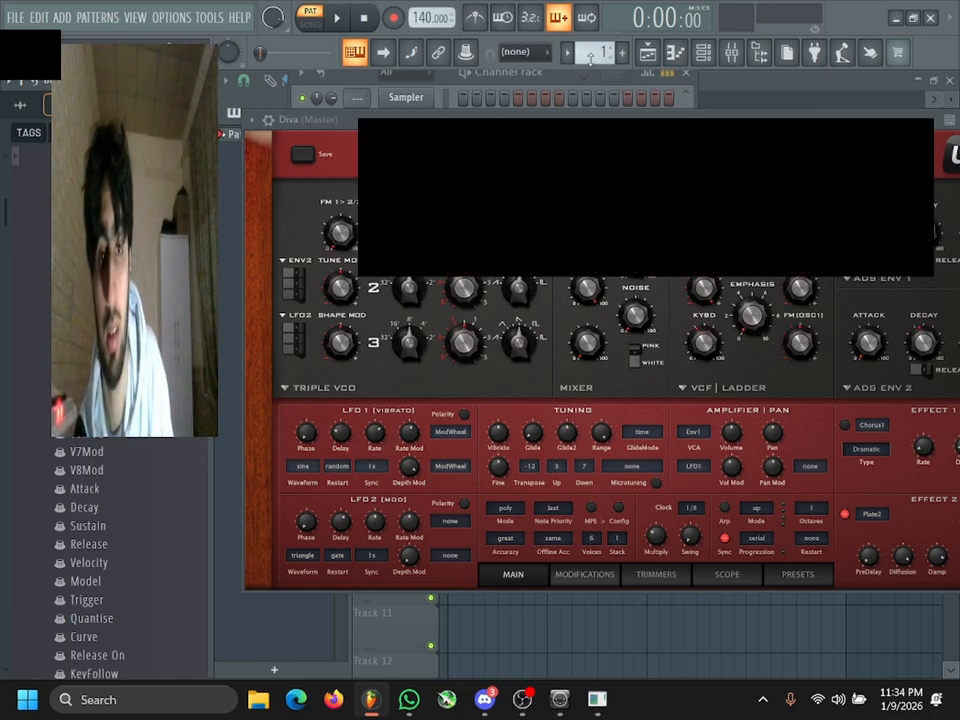
Move the Diva window aside and open the 3x Osc channel's window again
left_click_drag(490, 120, 332, 162)
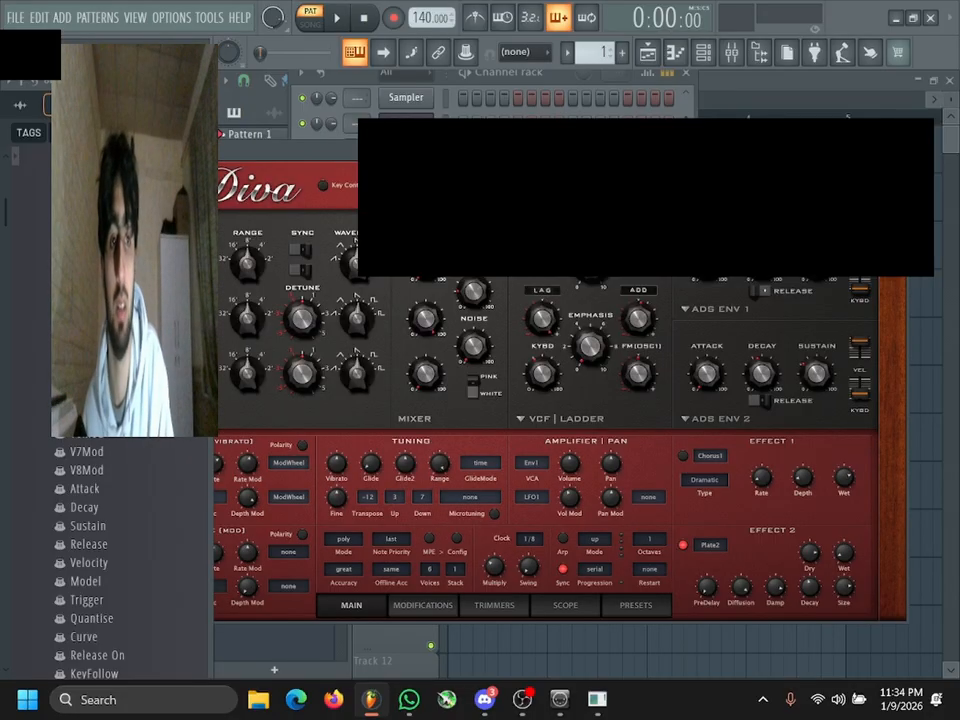
left_click(406, 123)
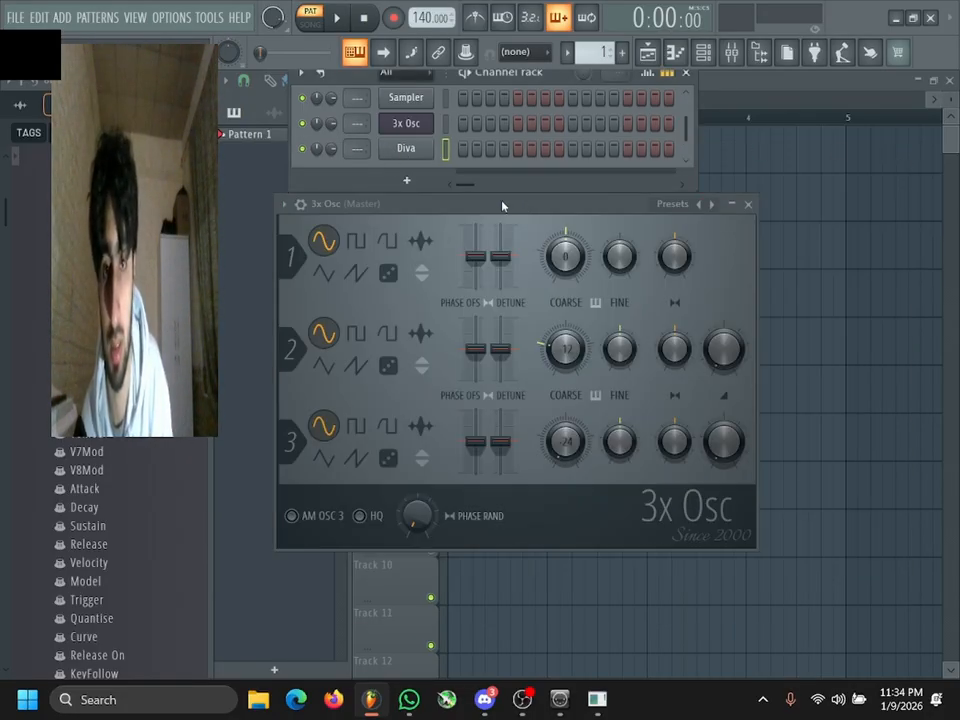